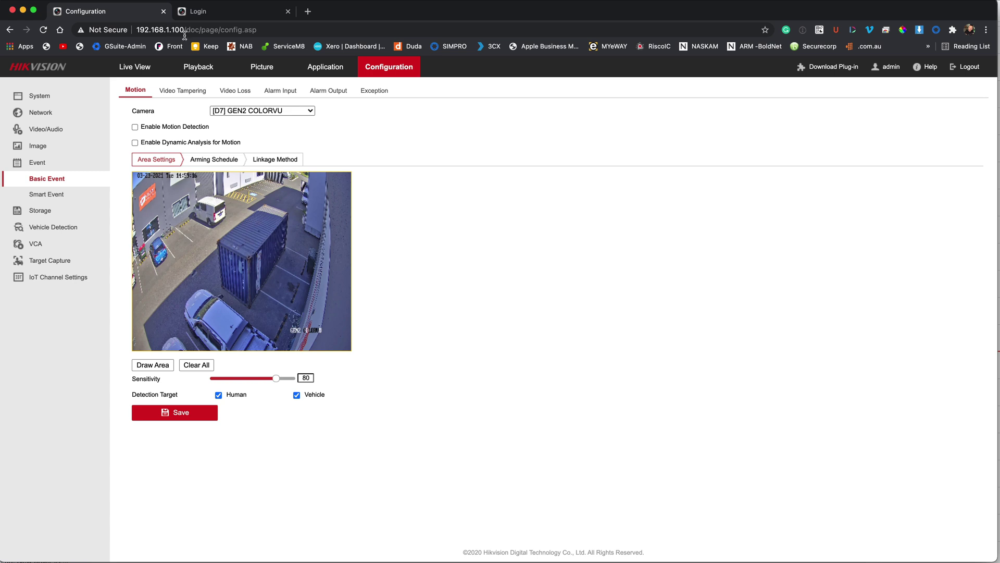
Step: Show the NVR's Network Basic Settings TCP/IP page with IPv4 address 192.168.1.100
left_click(81, 117)
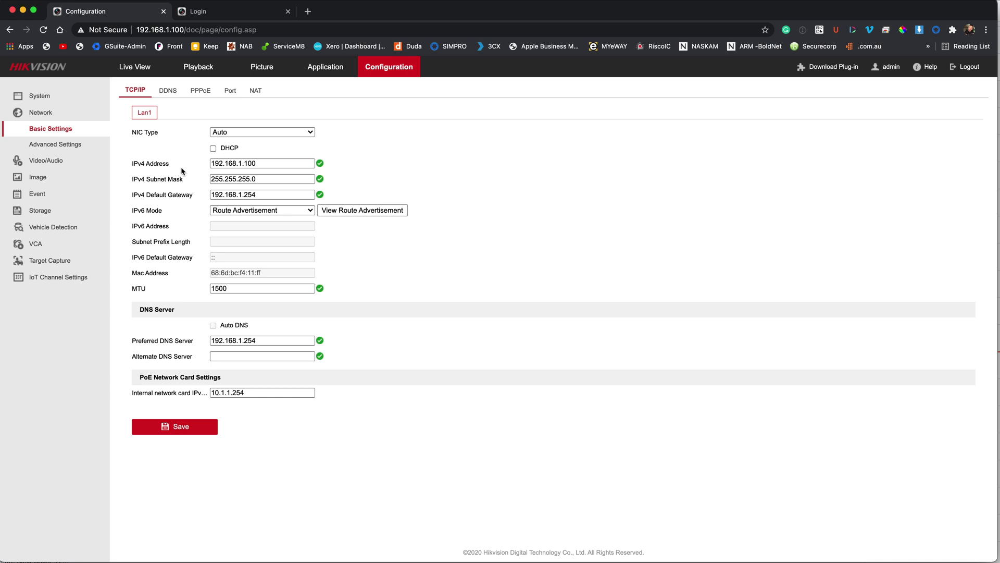
left_click(249, 165)
Step: Return to Basic Event motion settings and select the [D7] GEN2 COLORVU camera
left_click(59, 194)
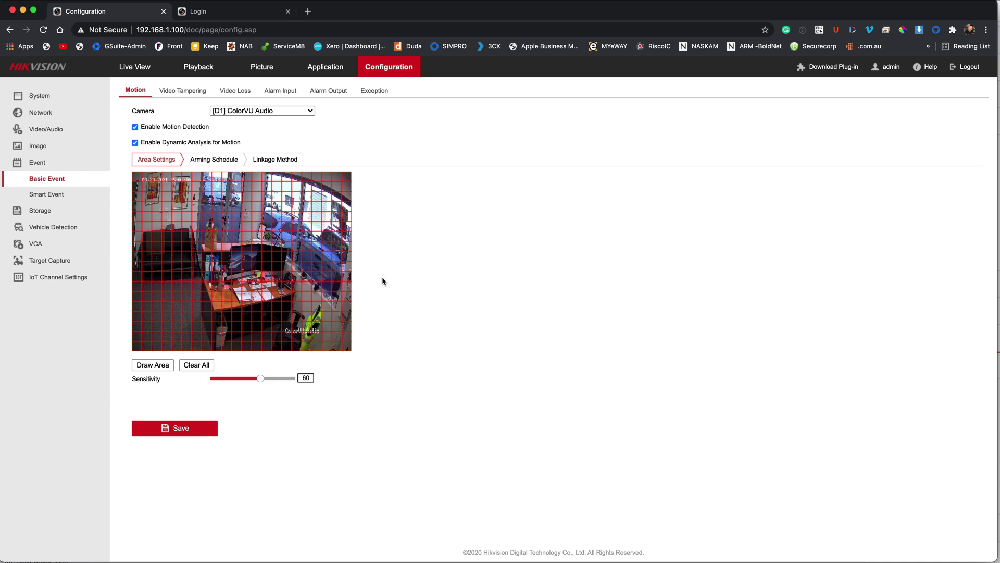
left_click(312, 111)
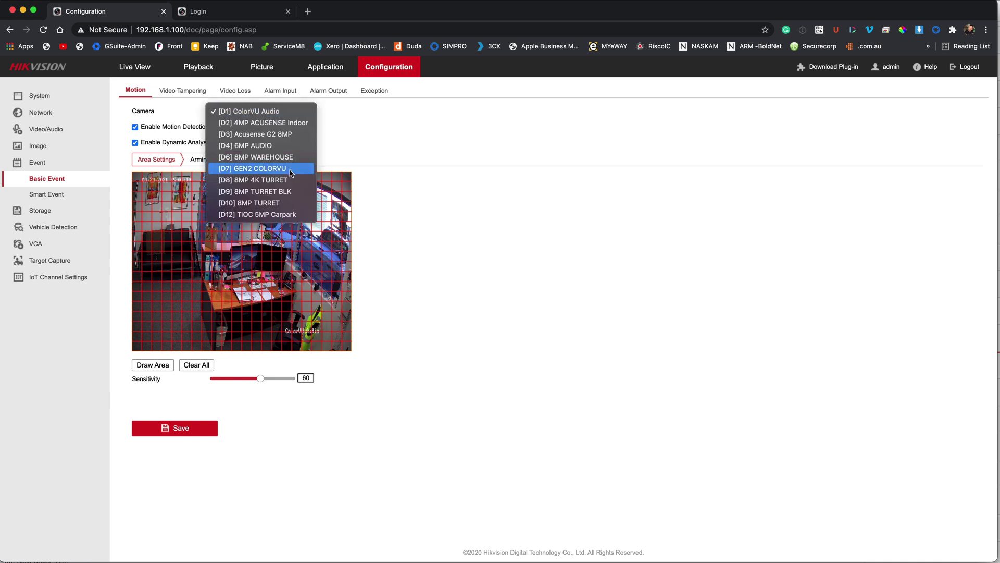
left_click(292, 173)
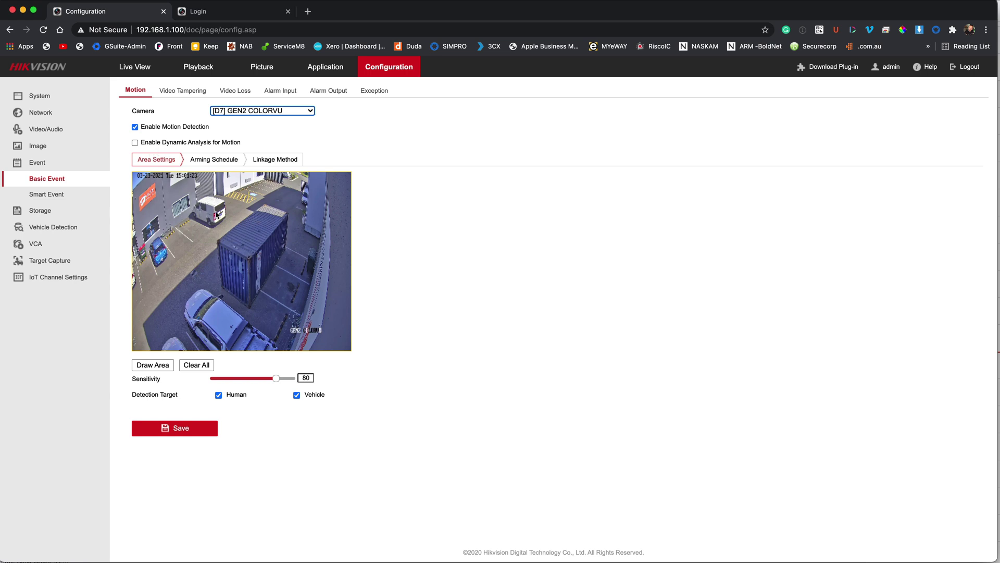
Step: Enable dynamic analysis for motion and place the first area point at the image's left edge
left_click(137, 144)
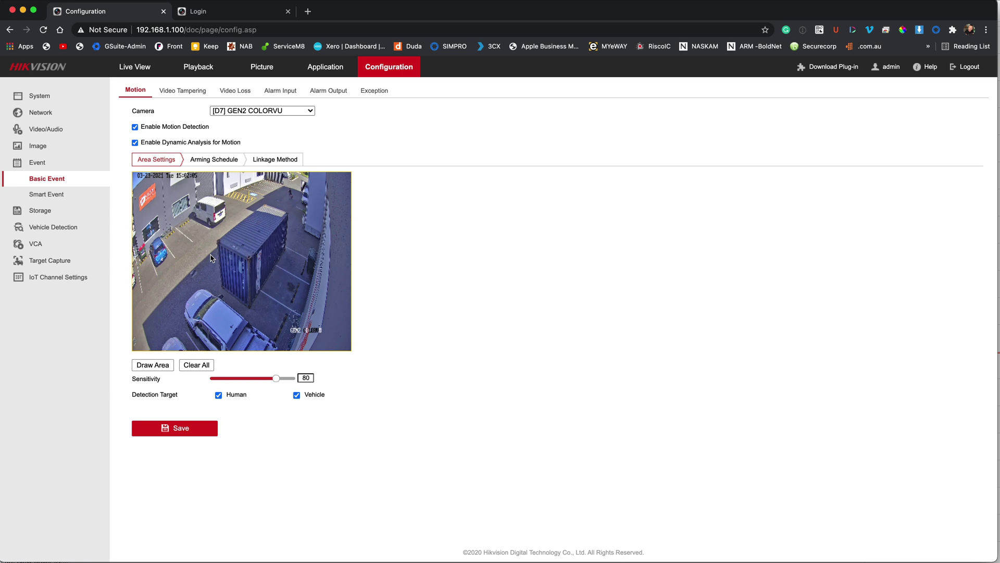
left_click(134, 264)
Step: Add corners along the top, right side and bottom to enclose the yard and container
left_click(264, 180)
left_click(307, 195)
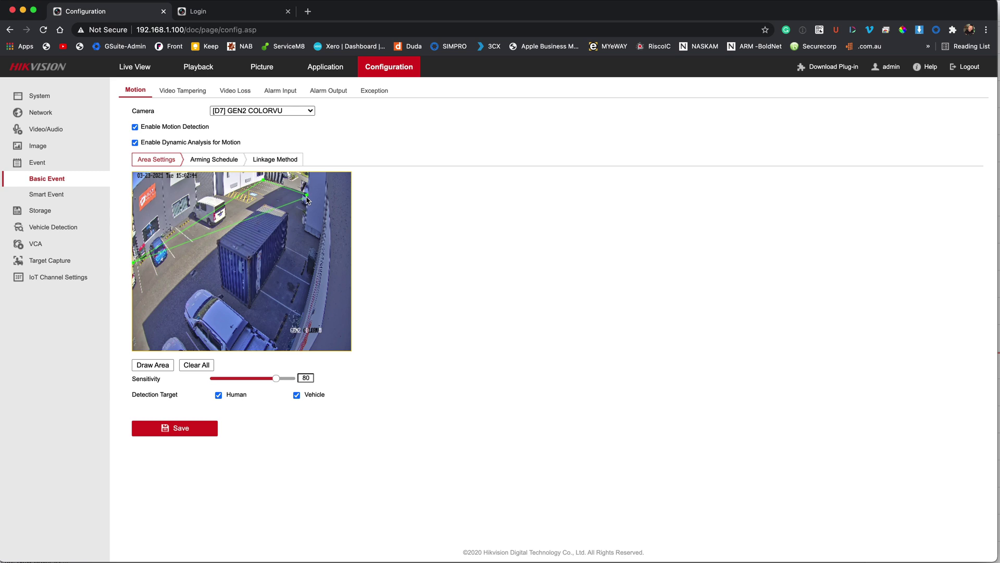
left_click(303, 232)
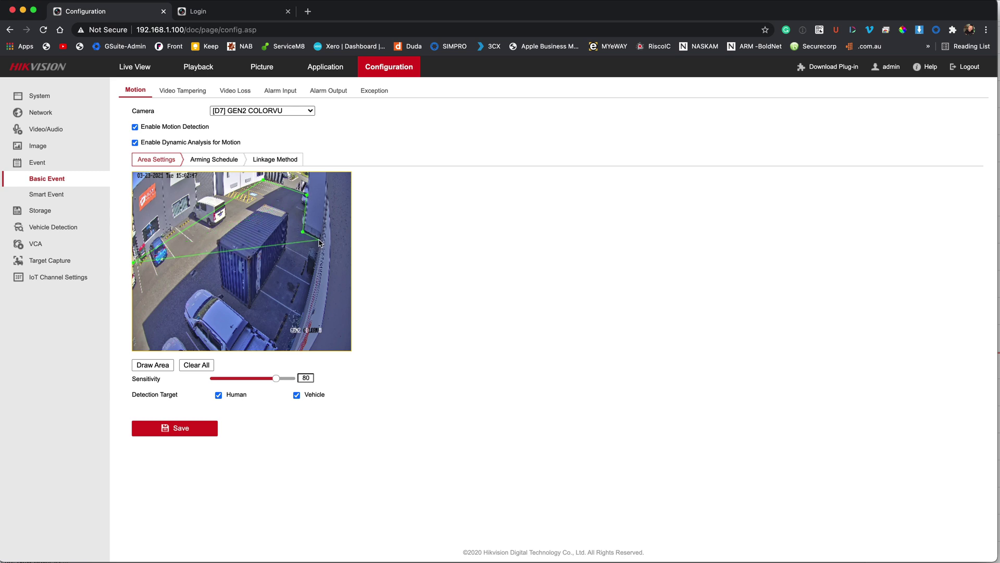
left_click(318, 240)
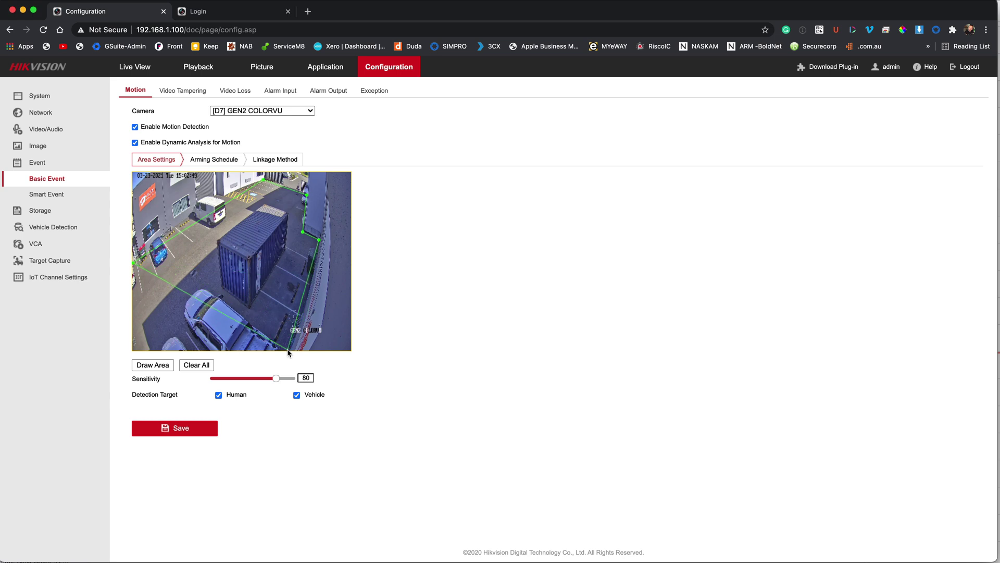
left_click(290, 349)
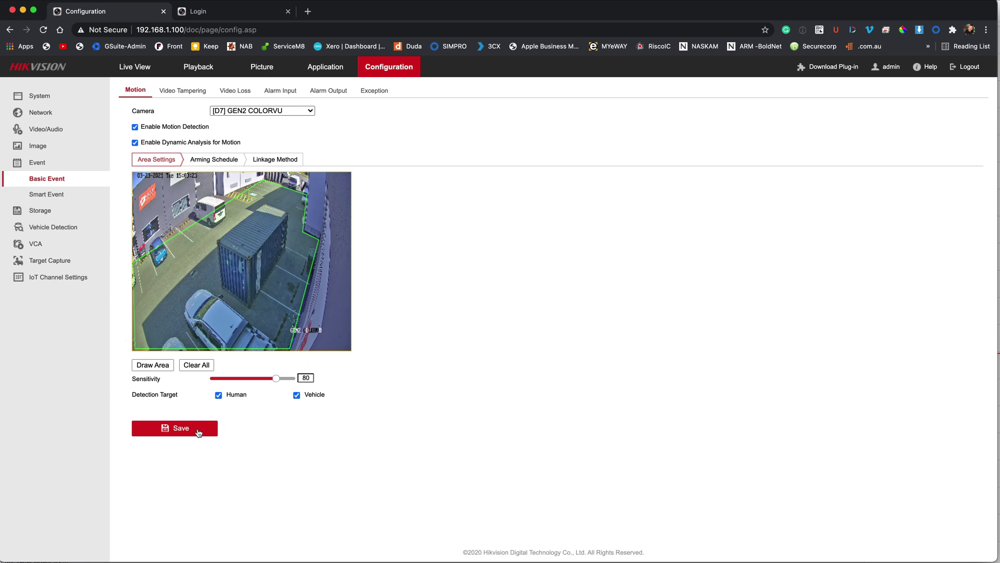
Step: Save the motion area, lower sensitivity from 80 to 60, and save again
left_click(198, 432)
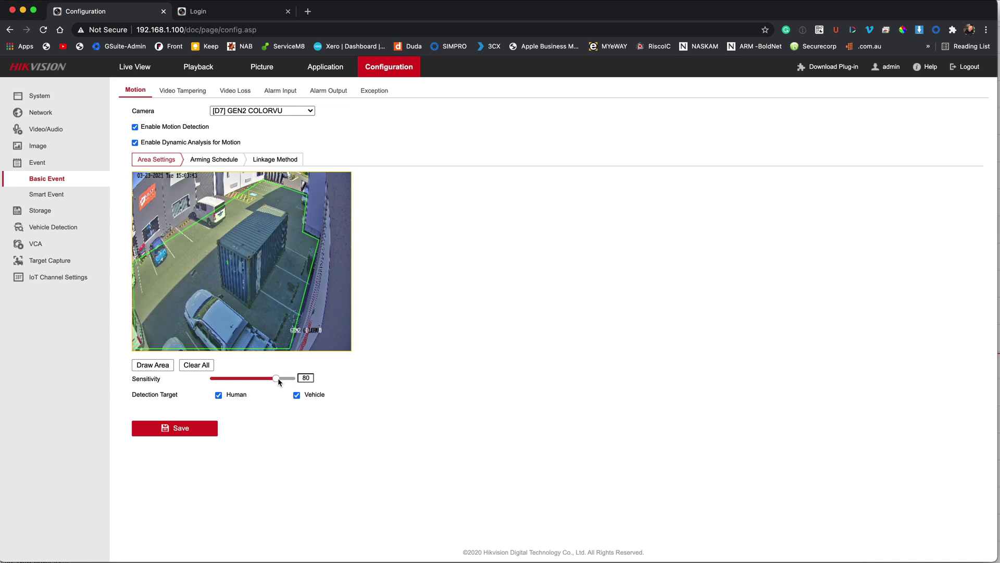
left_click_drag(277, 377, 258, 377)
left_click(178, 430)
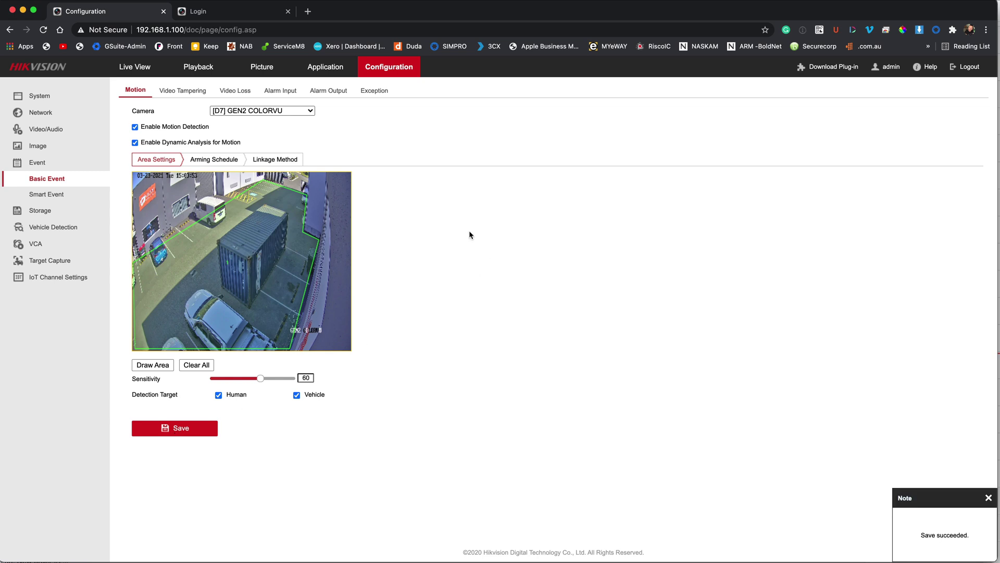
Step: Check the all-week arming schedule and save linkage with Trigger Recording on D7
left_click(213, 160)
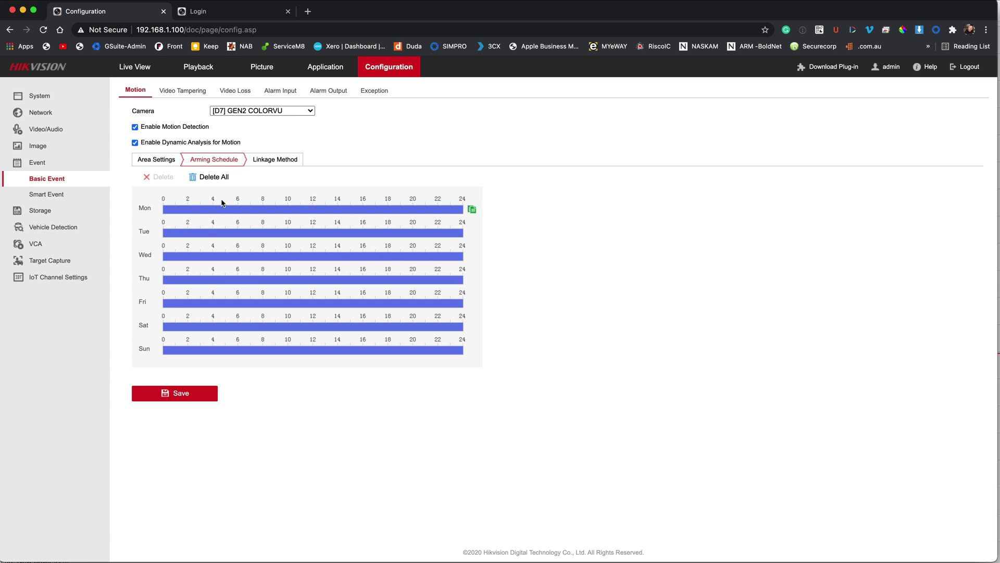
left_click(278, 165)
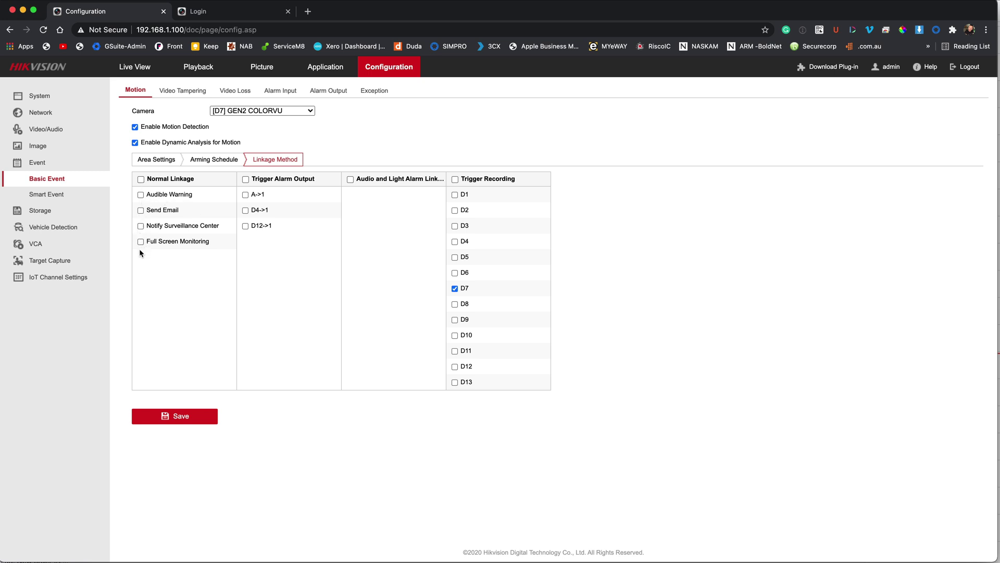
left_click(146, 415)
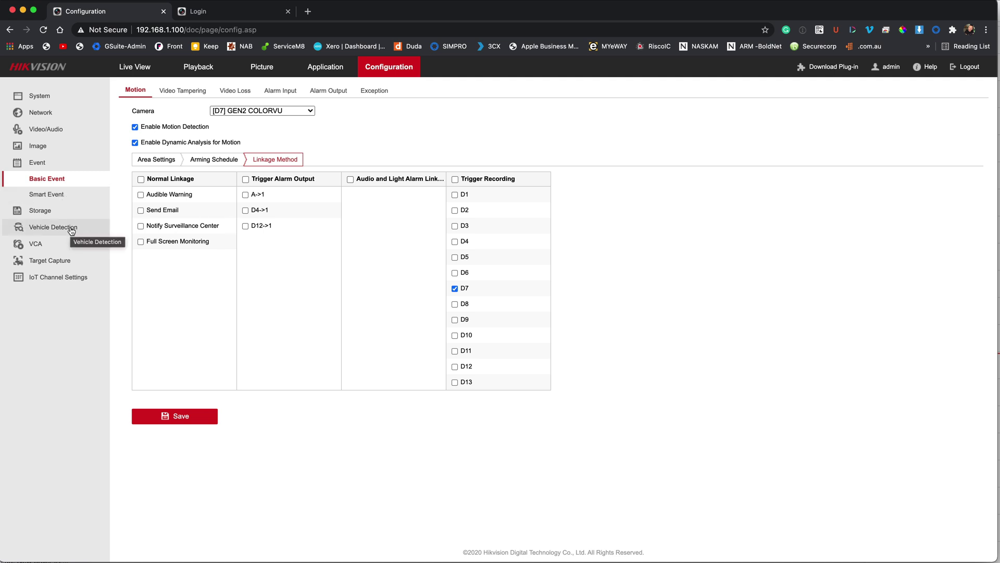
Step: Select camera D7 under Intrusion Detection, enable it, and clear all existing areas
left_click(62, 195)
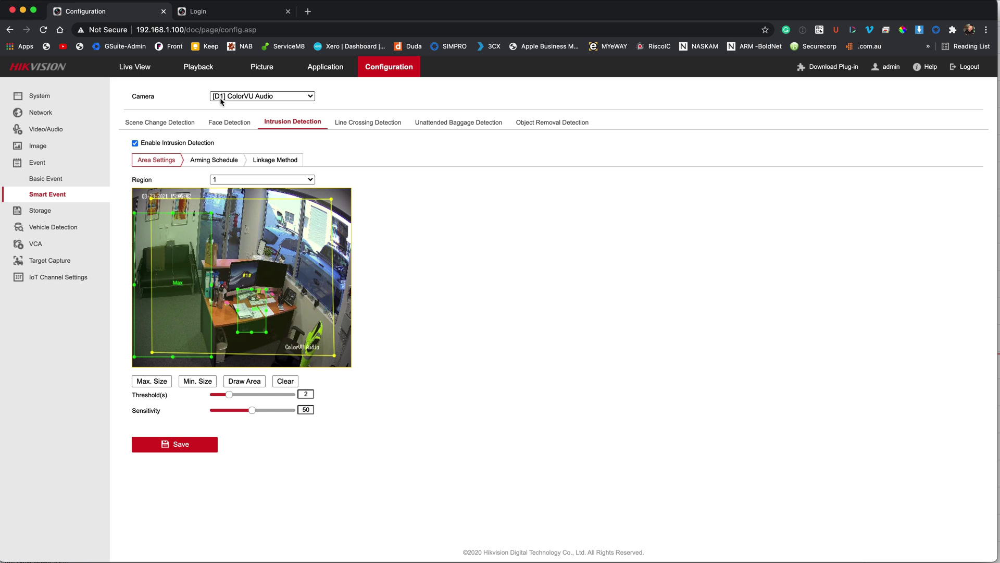
left_click(311, 97)
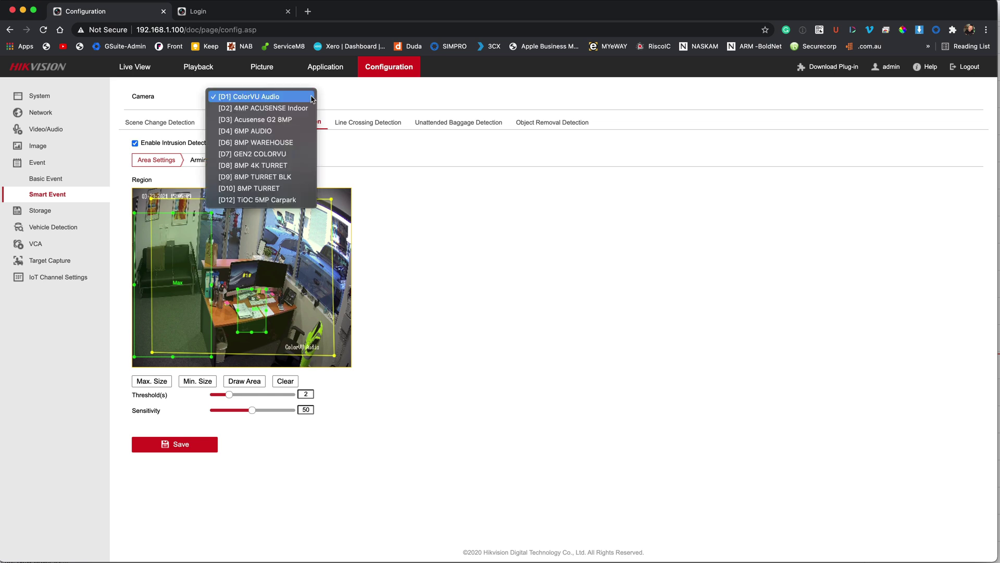
left_click(285, 156)
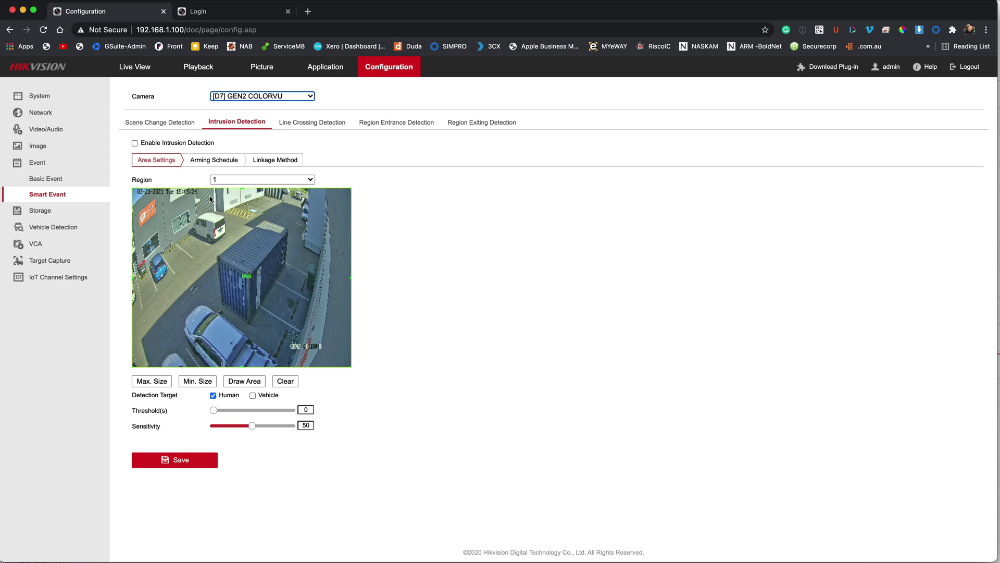
left_click(135, 143)
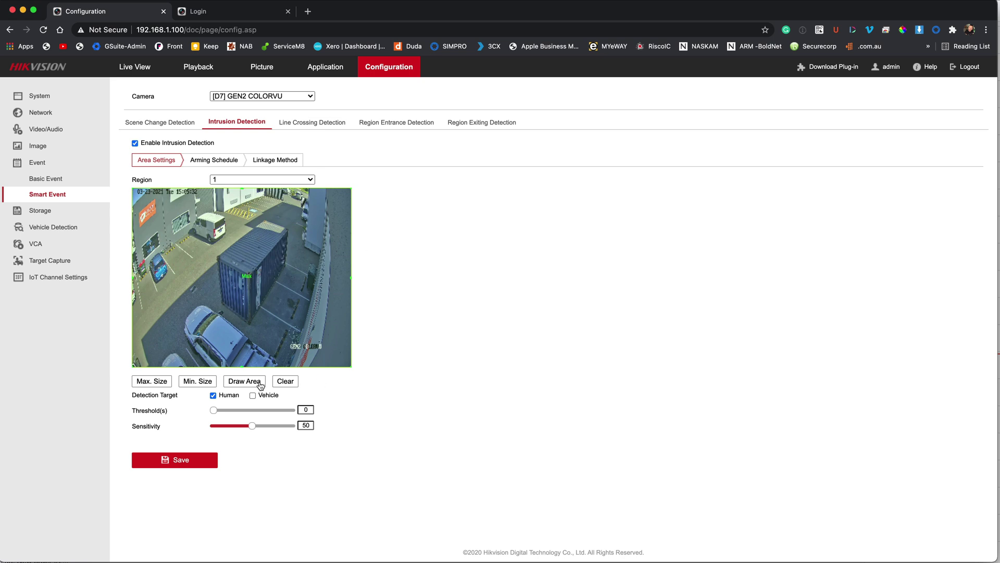
left_click(289, 382)
left_click(493, 350)
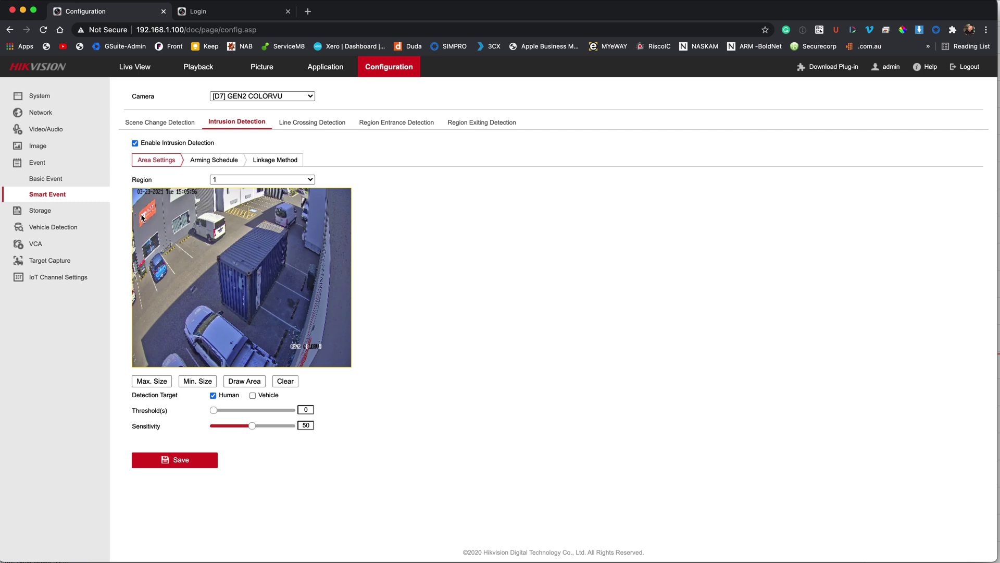
Step: Drag a large Max. Size box and a small Min. Size box on the D7 image
left_click_drag(141, 216, 329, 361)
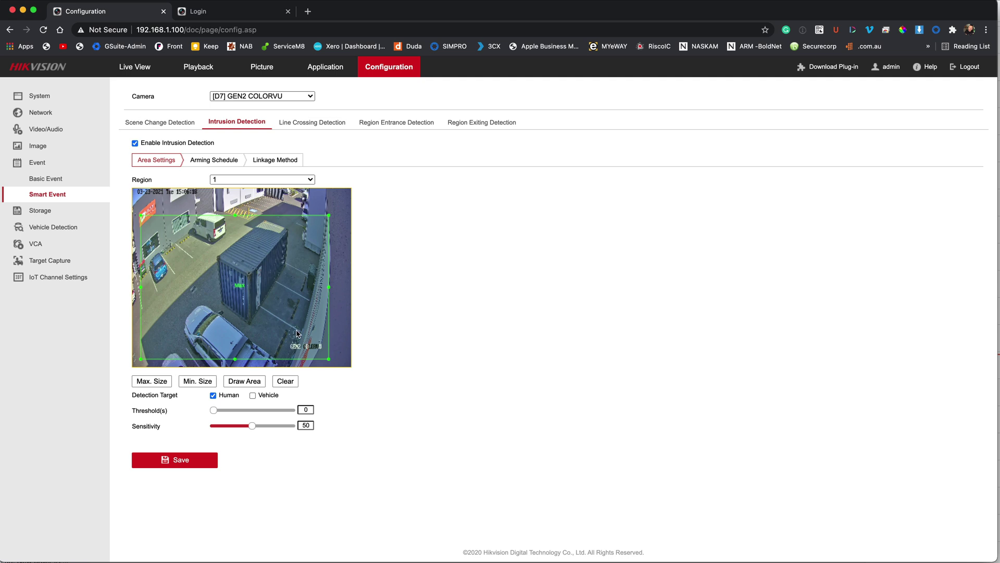
left_click_drag(337, 319, 320, 334)
left_click_drag(320, 336, 320, 336)
Step: Draw a four-corner intrusion region around the yard and stop drawing
left_click(248, 383)
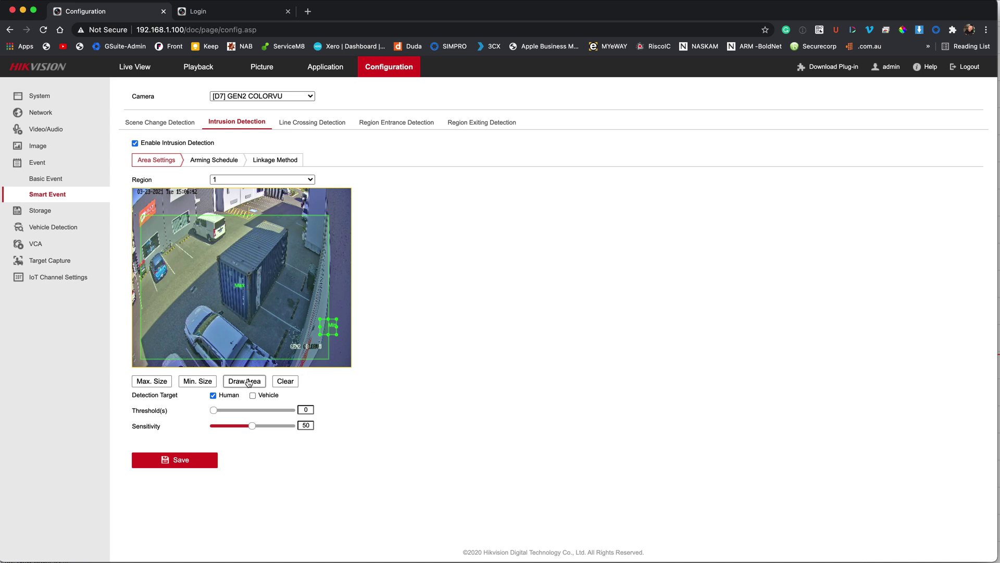
left_click(134, 208)
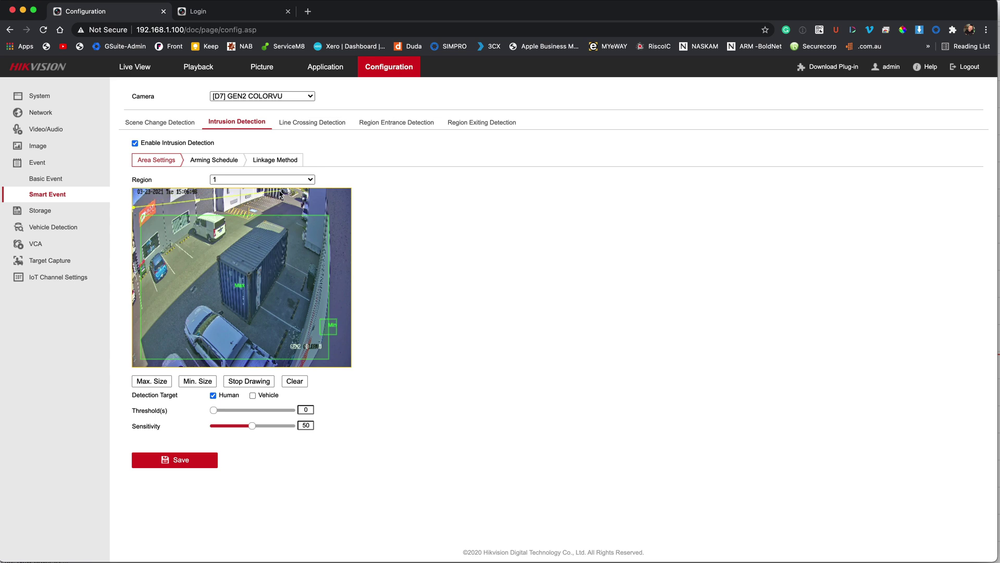
left_click(265, 197)
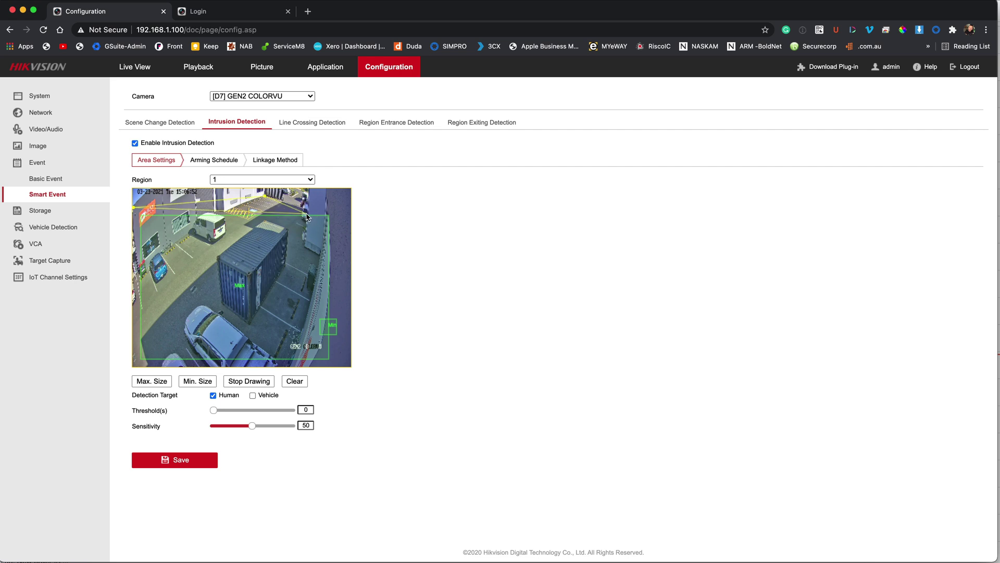
left_click(306, 215)
left_click(303, 247)
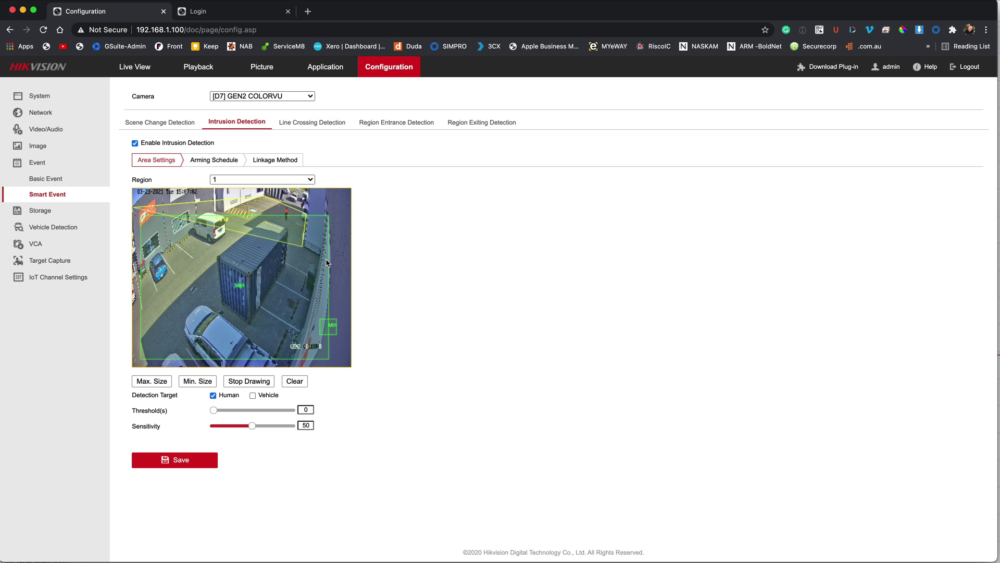
left_click(247, 382)
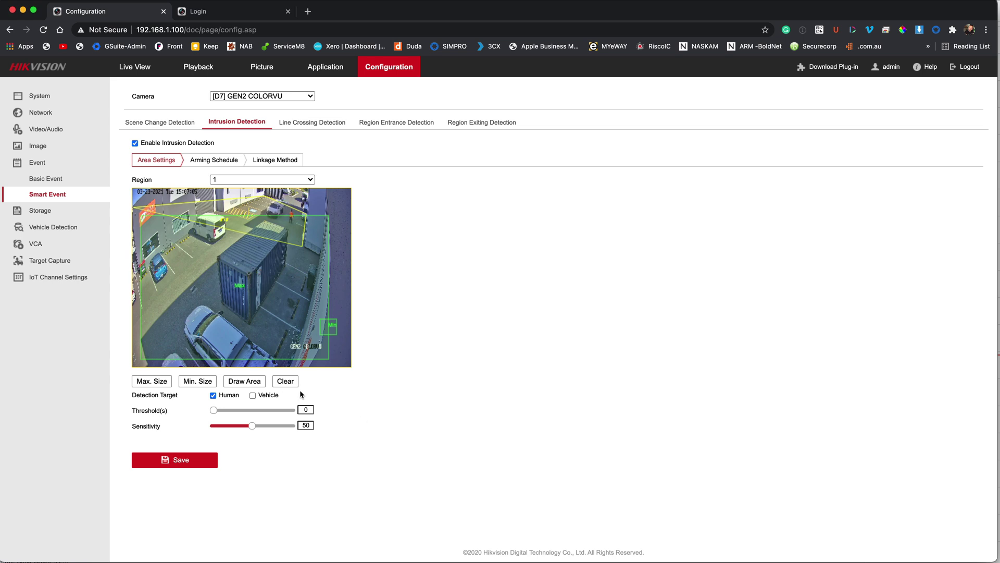
Step: Drag the region's corners lower and further right to cover the whole yard
left_click(250, 382)
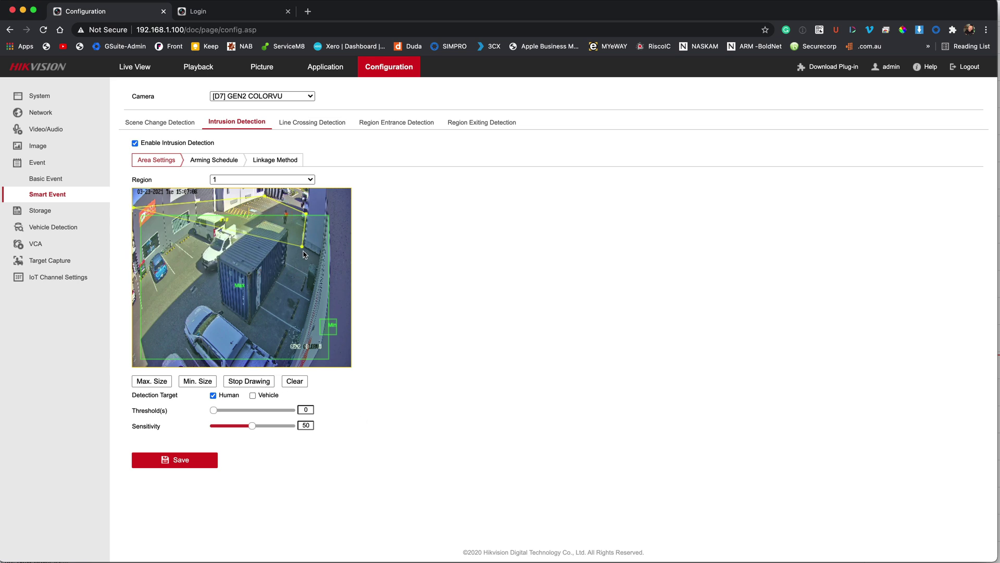
left_click_drag(302, 246, 285, 364)
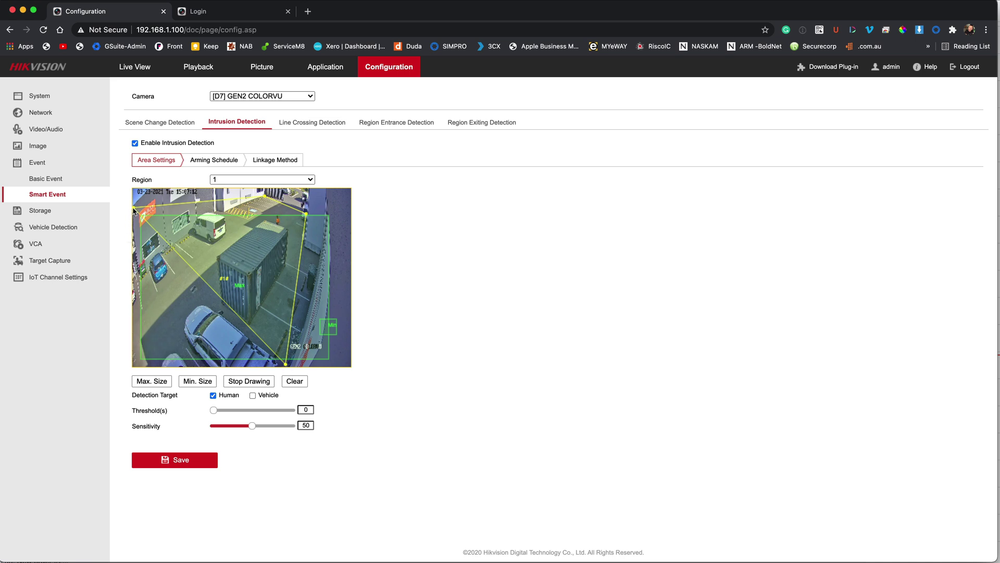
left_click_drag(133, 208, 134, 275)
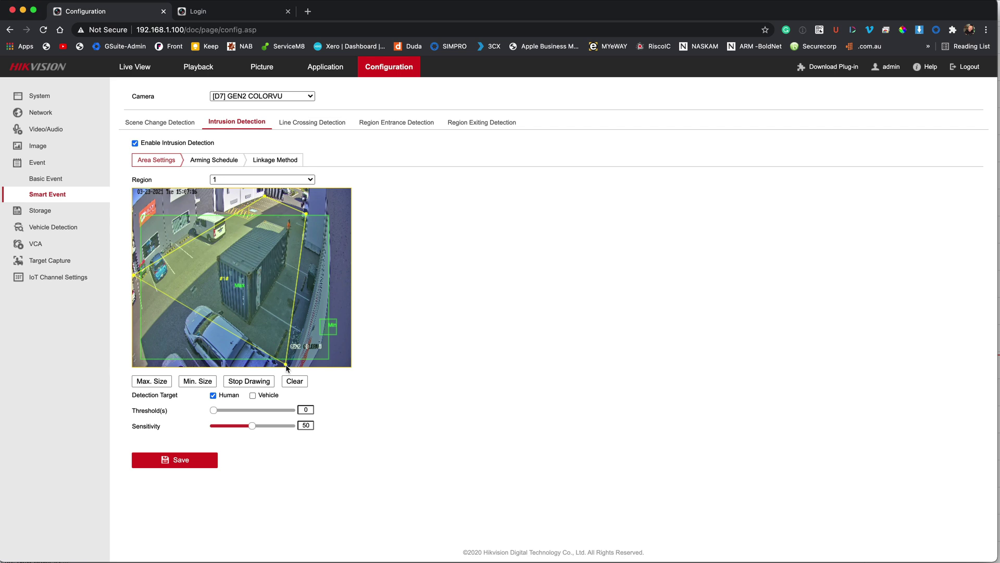
mouse_move(286, 365)
left_mouse_down()
mouse_move(268, 365)
mouse_move(295, 365)
left_mouse_up()
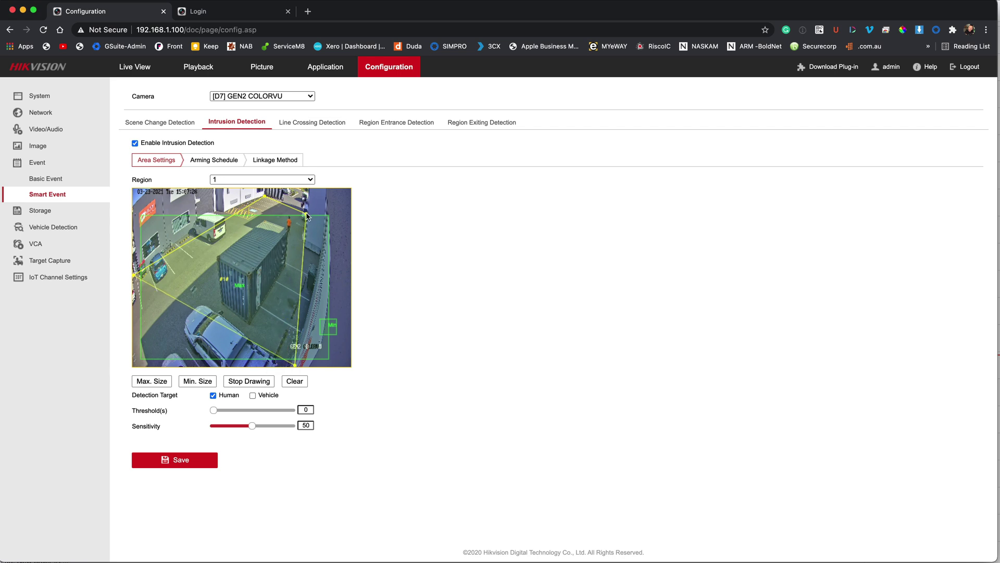
left_click_drag(307, 215, 334, 230)
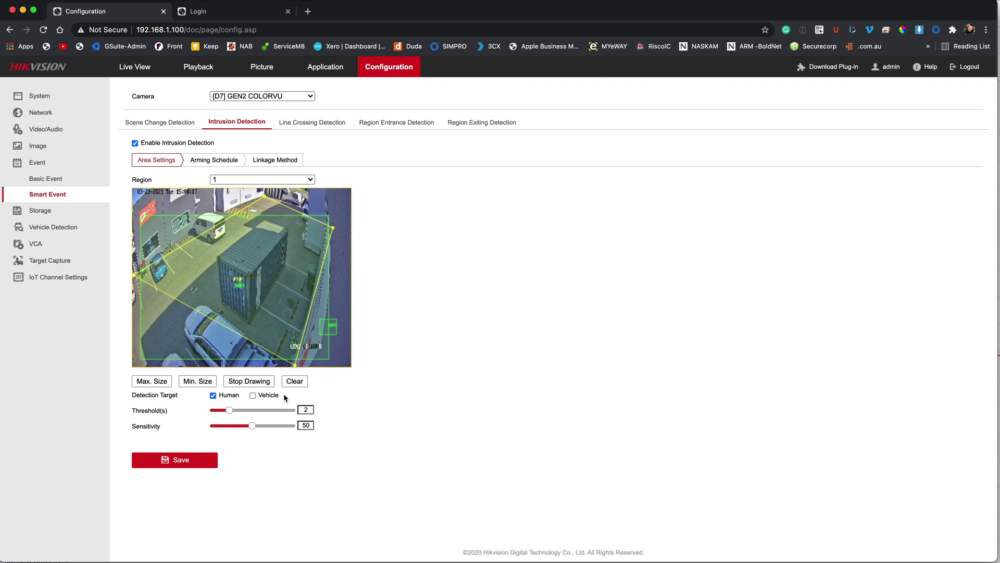
Step: Add Vehicle to the Human detection target and save the intrusion settings with sensitivity 60
left_click(252, 395)
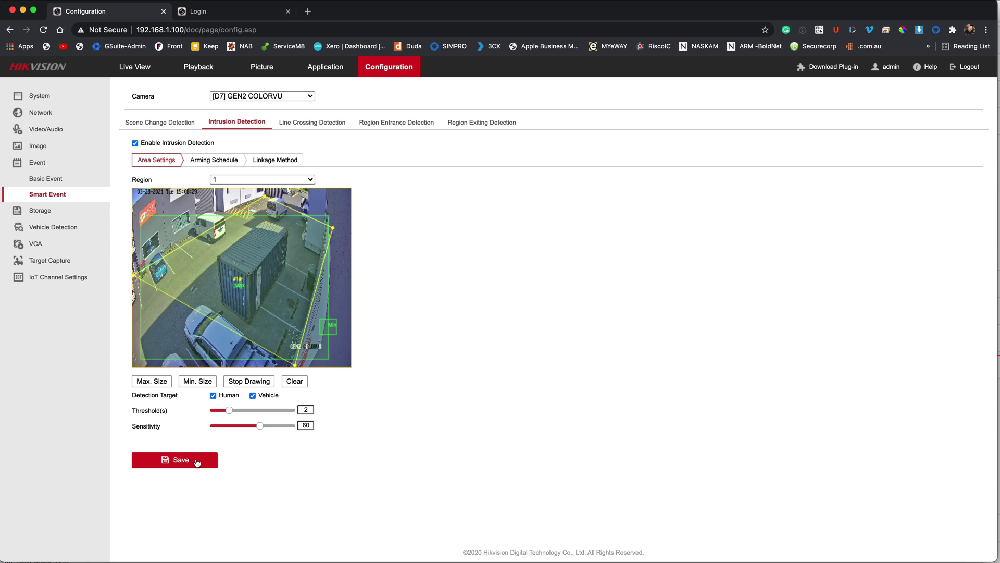
left_click(197, 463)
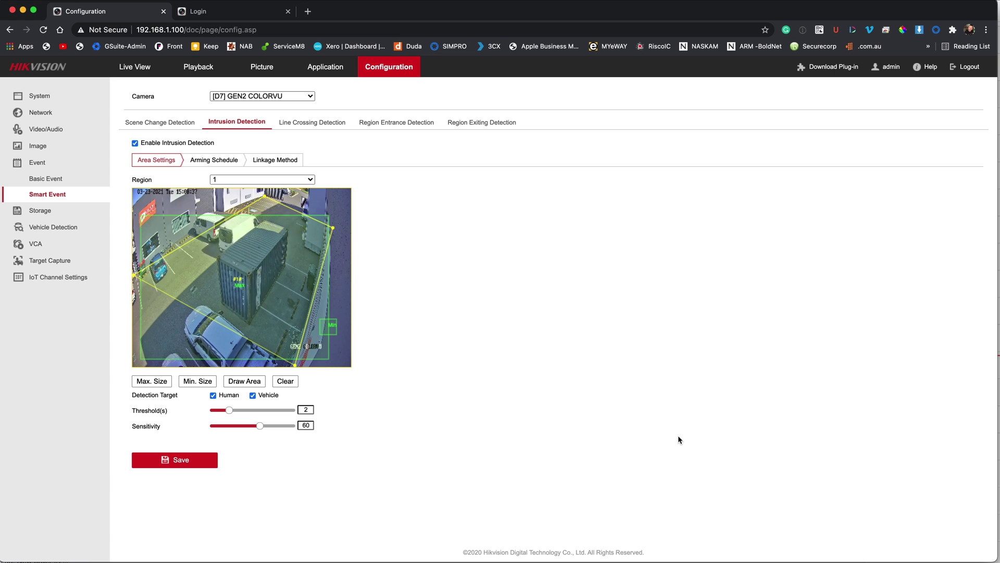
Step: Show D7's intrusion arming schedule, armed 00:00–24:00 every day of the week
left_click(217, 161)
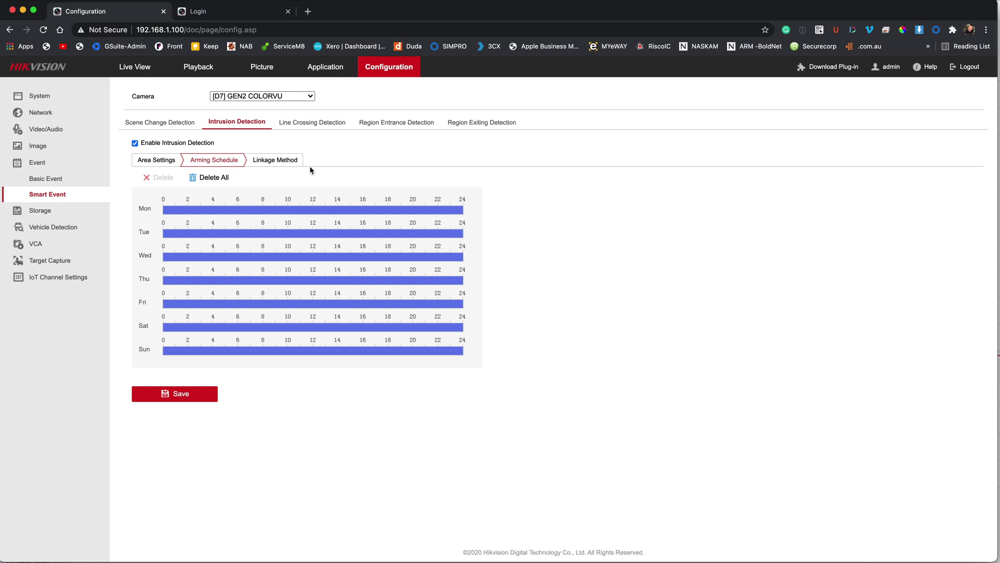
Step: Add Notify Surveillance Center to D7's intrusion linkage alongside D7 recording, and save it
left_click(280, 162)
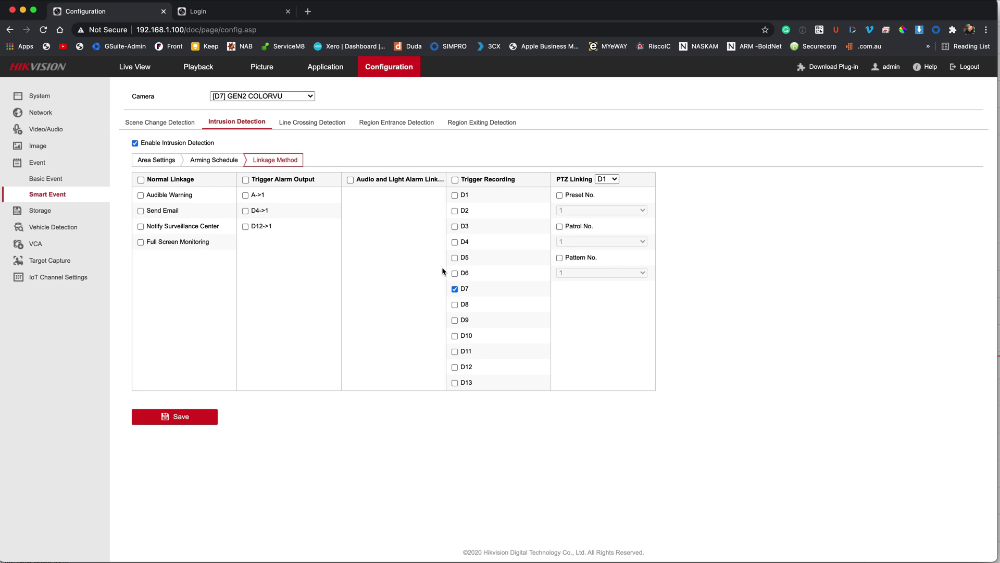
left_click(141, 226)
left_click(194, 418)
Step: Open D7's Line Crossing Detection page, still disabled with line 1 across the yard
left_click(313, 122)
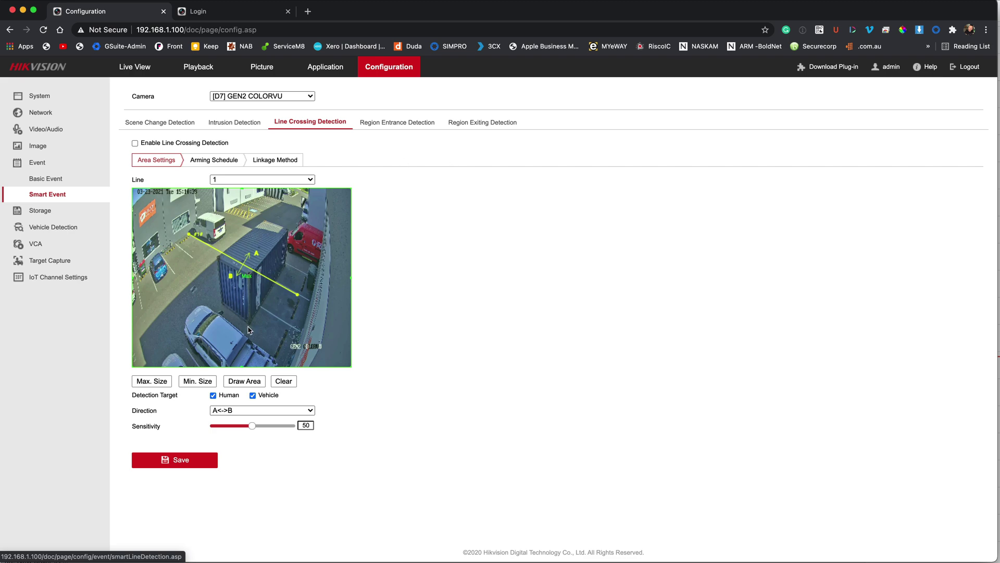
Step: Clear old areas, enable line crossing detection, and set a large maximum and small minimum target size
left_click(289, 382)
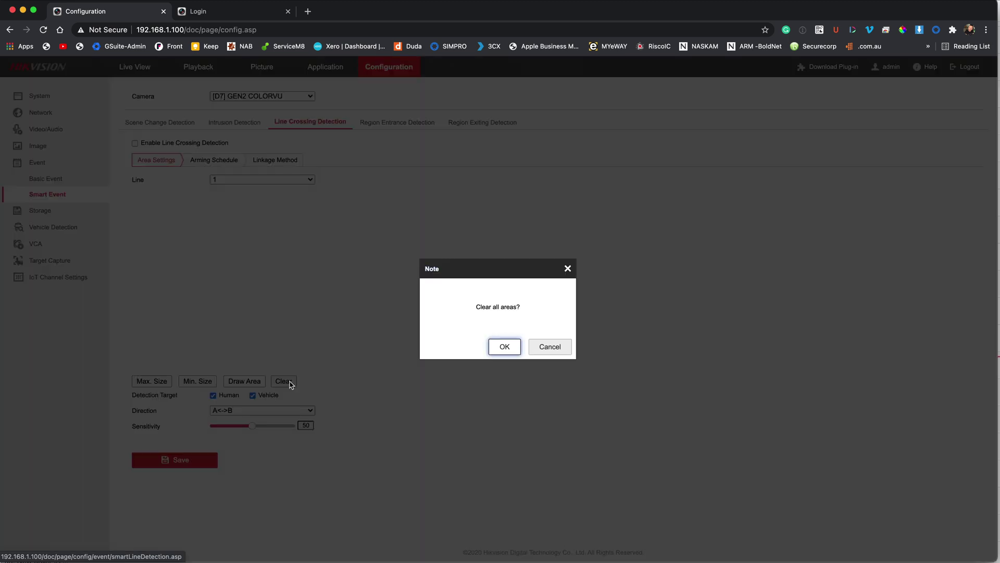
left_click(504, 349)
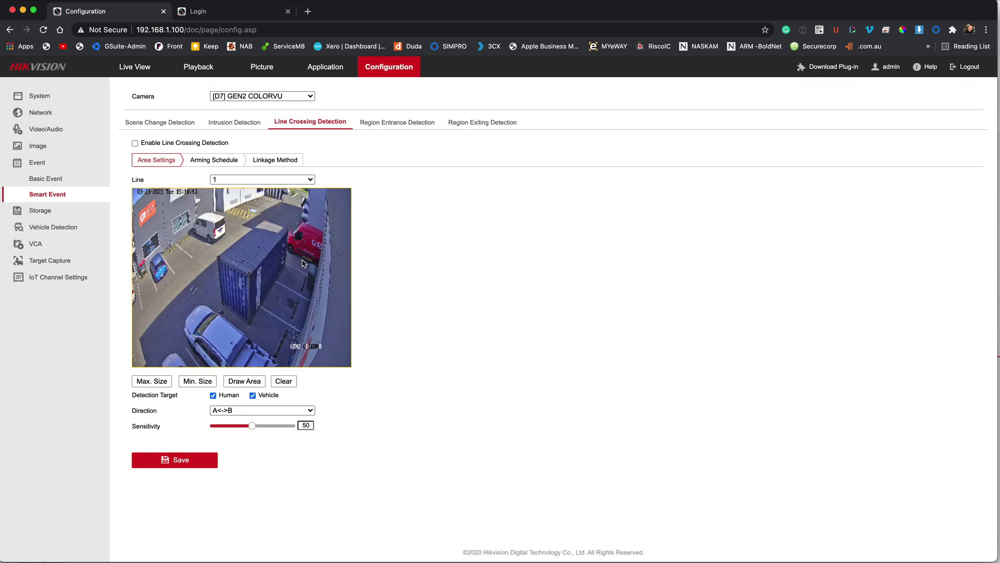
left_click(135, 144)
left_click_drag(140, 214, 323, 350)
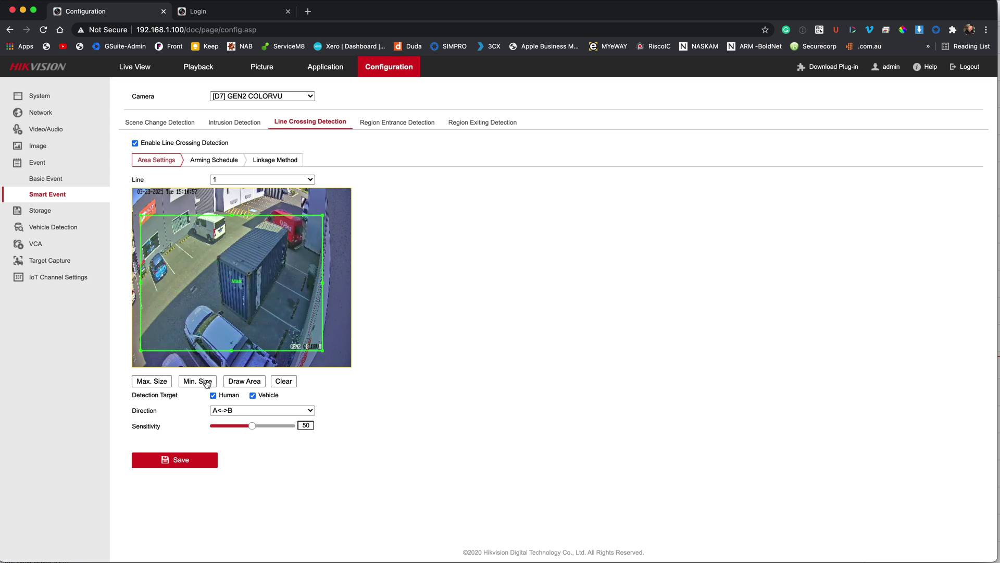
left_click_drag(227, 197, 243, 211)
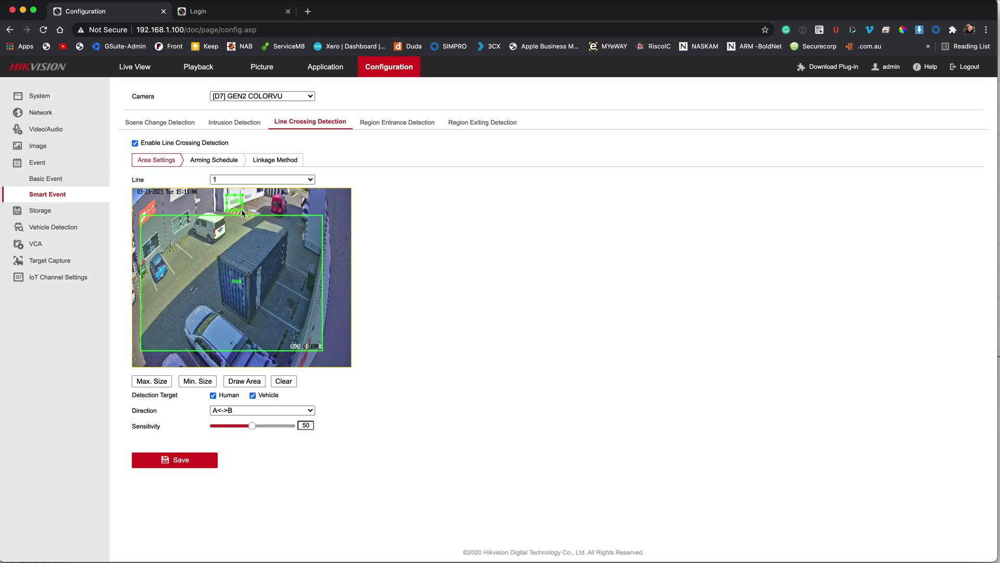
Step: Draw line 1 diagonally across the yard, from upper left toward lower right
left_click(254, 386)
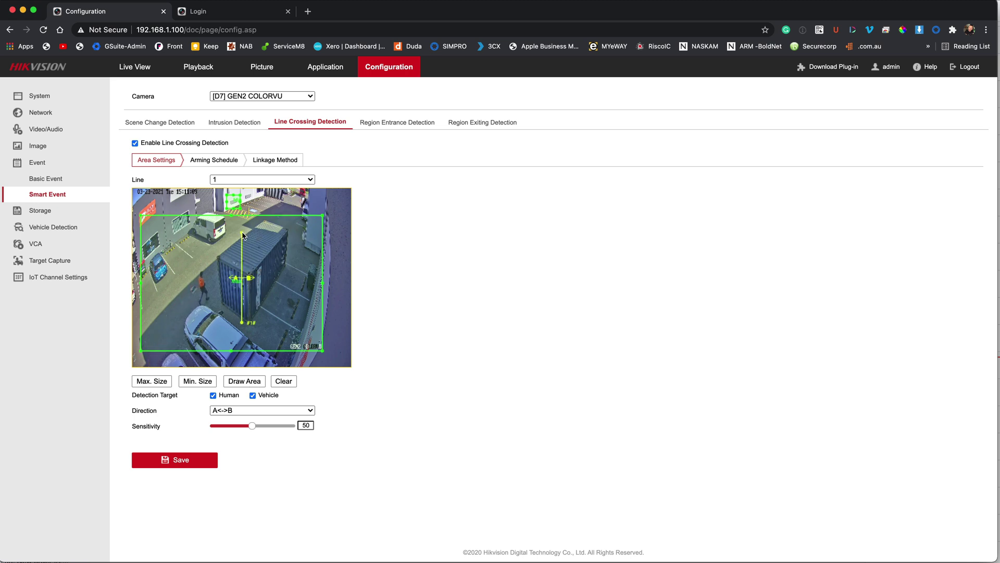
left_click_drag(243, 232, 182, 245)
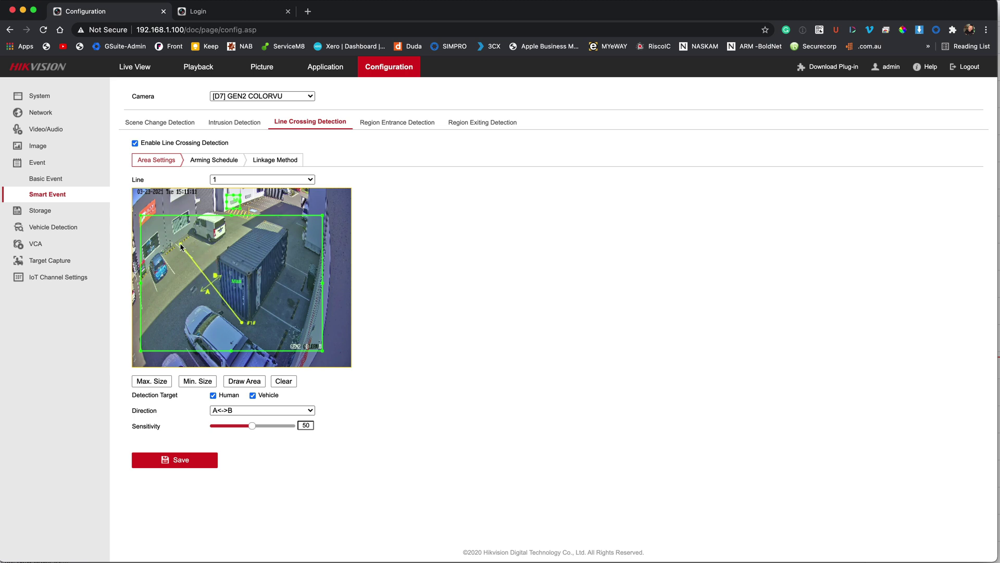
left_click_drag(242, 324, 294, 319)
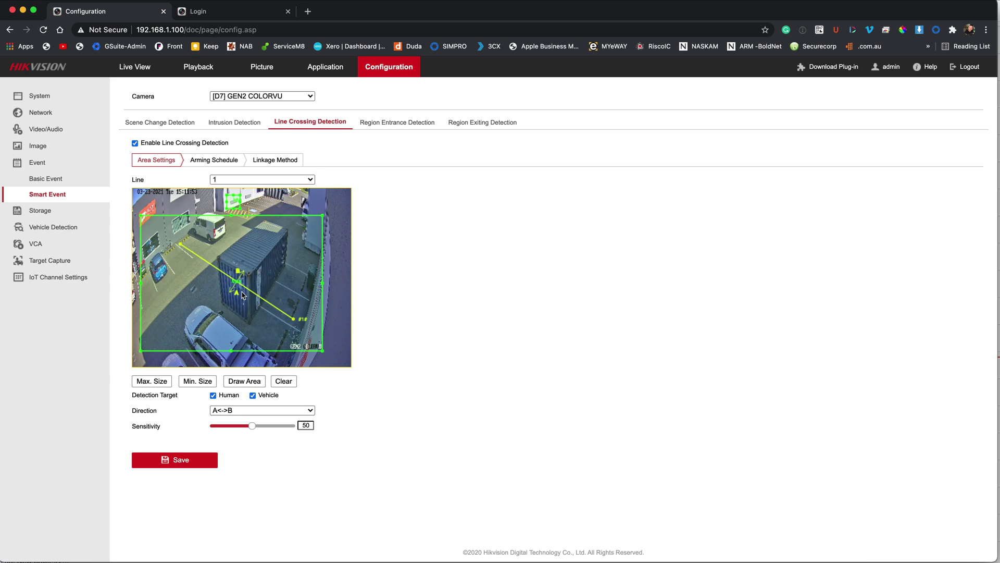
Step: Change line 1's crossing direction from A<->B to B->A
left_click(311, 411)
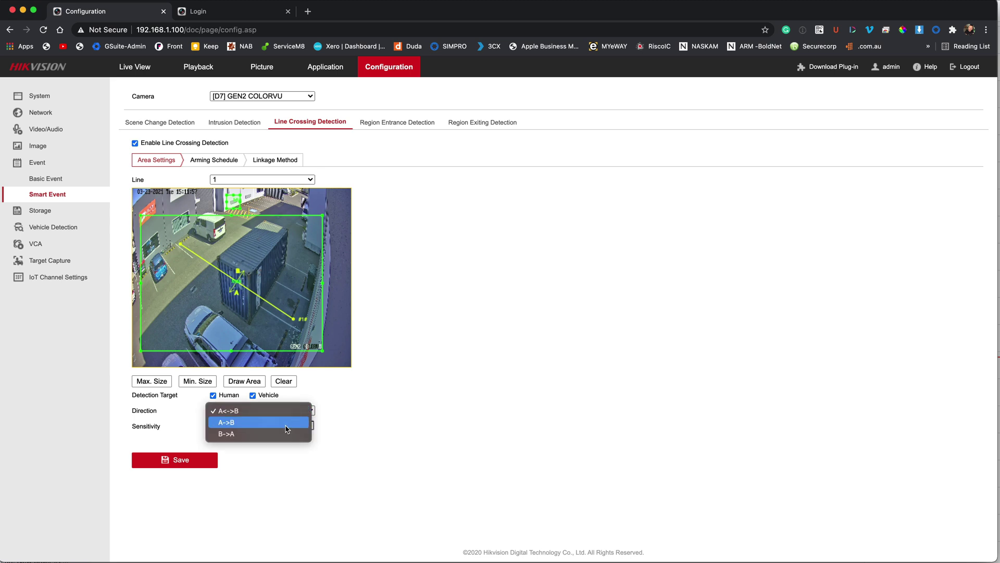
left_click(302, 422)
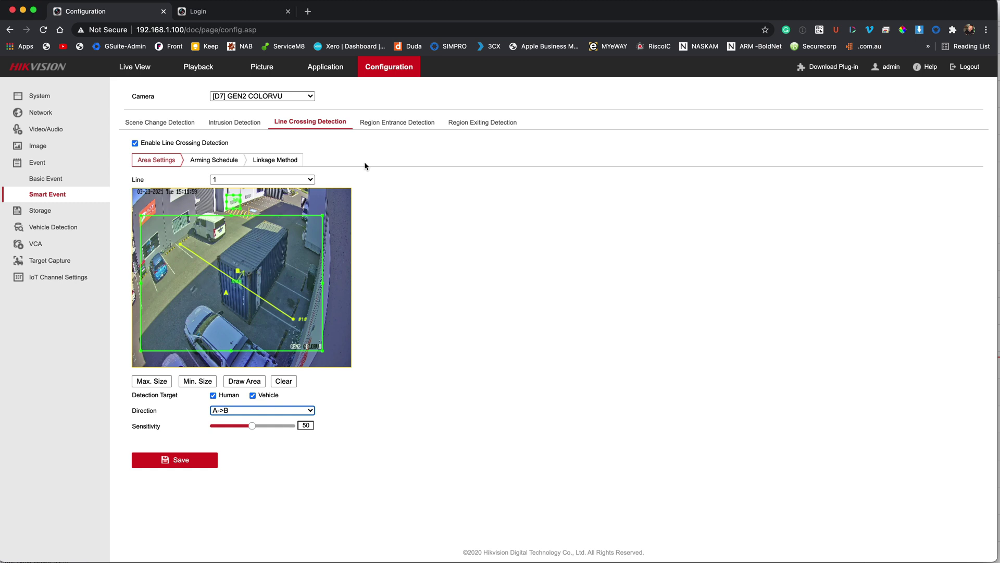
left_click(311, 411)
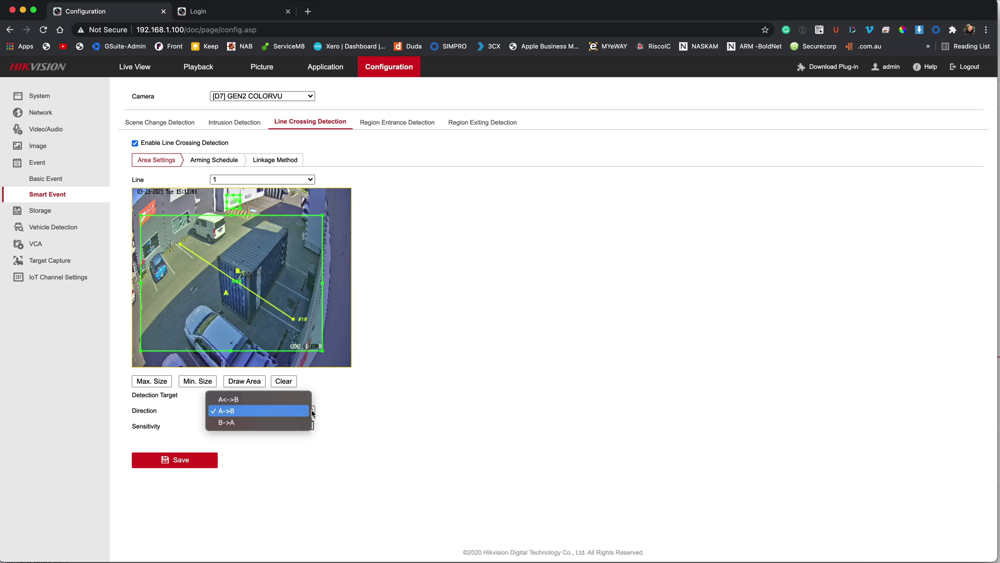
left_click(282, 422)
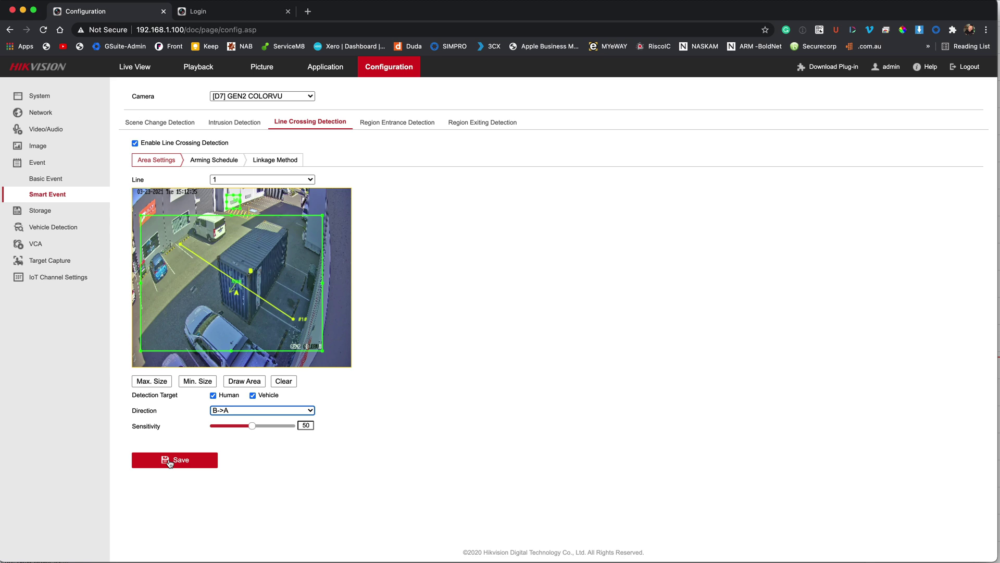
Step: Save the line crossing settings and view its all-week arming schedule
left_click(506, 467)
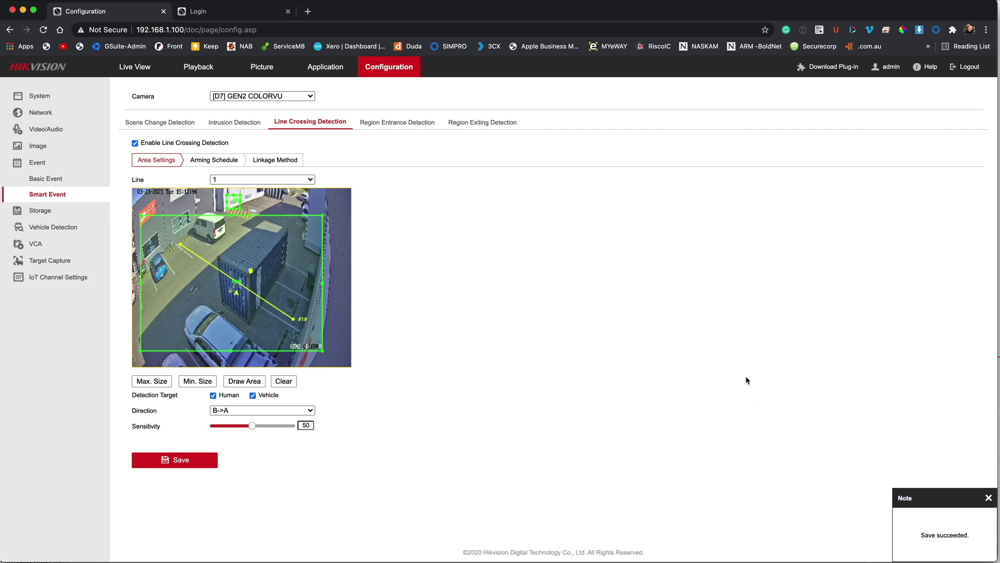
left_click(211, 160)
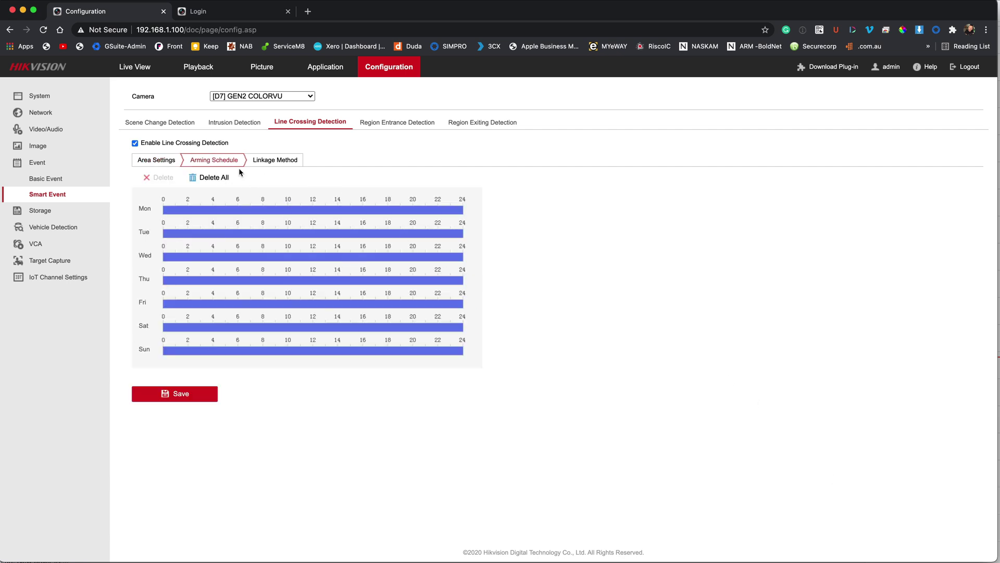
Step: Save D7's line crossing linkage with Notify Surveillance Center and D7 recording ticked
left_click(278, 161)
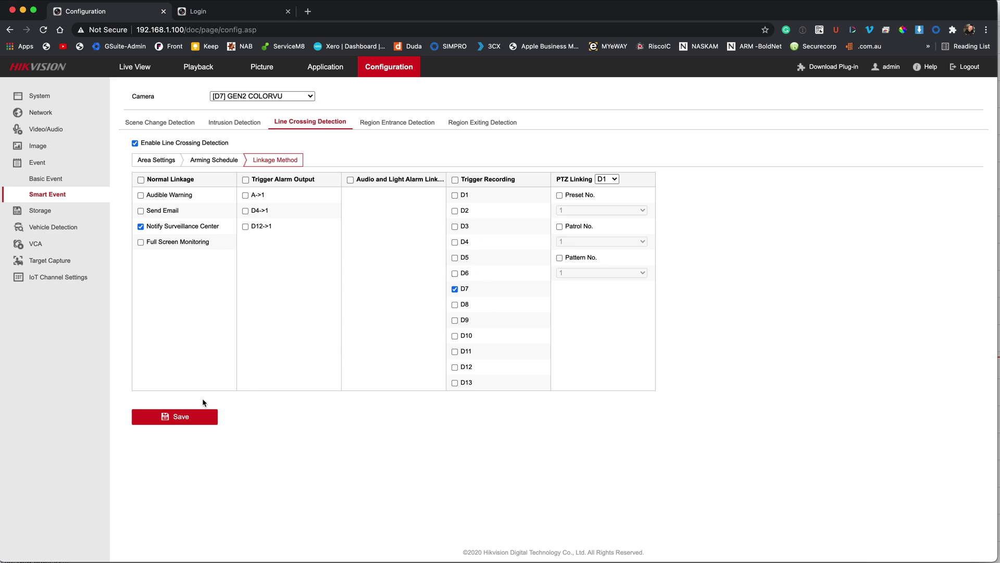
left_click(197, 417)
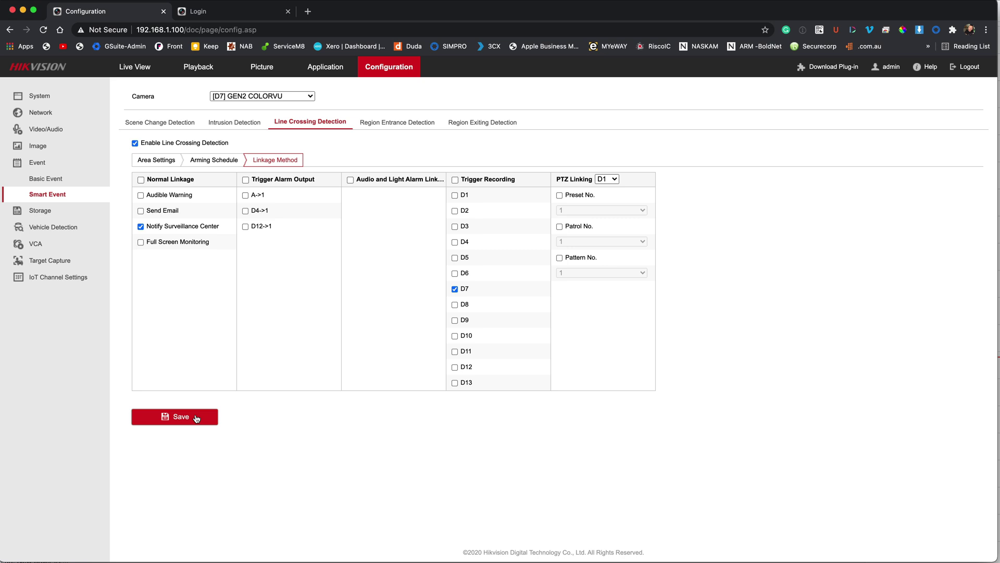